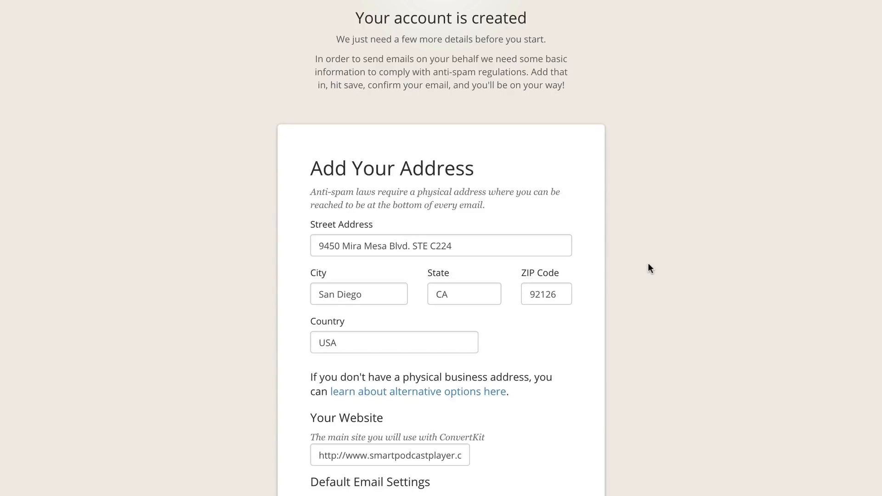
Step: Enter the sender's name as the default From Name and save the account information
scroll(585, 315, down, 3)
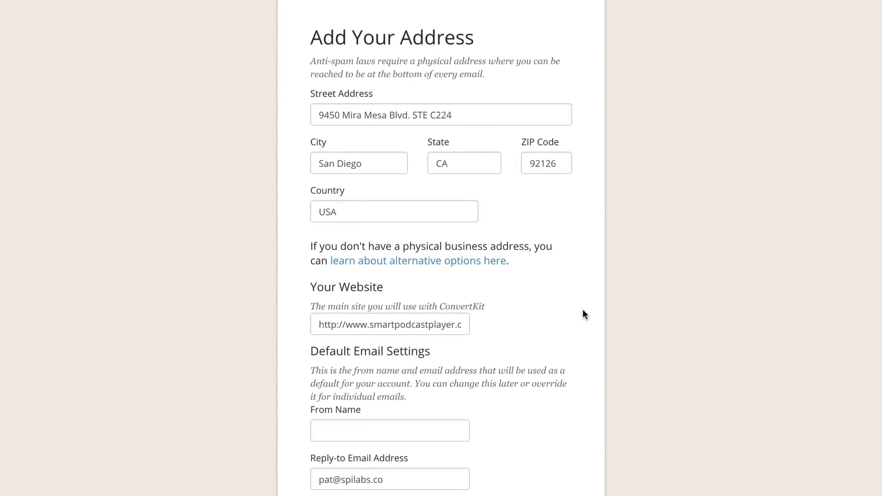
scroll(584, 315, down, 2)
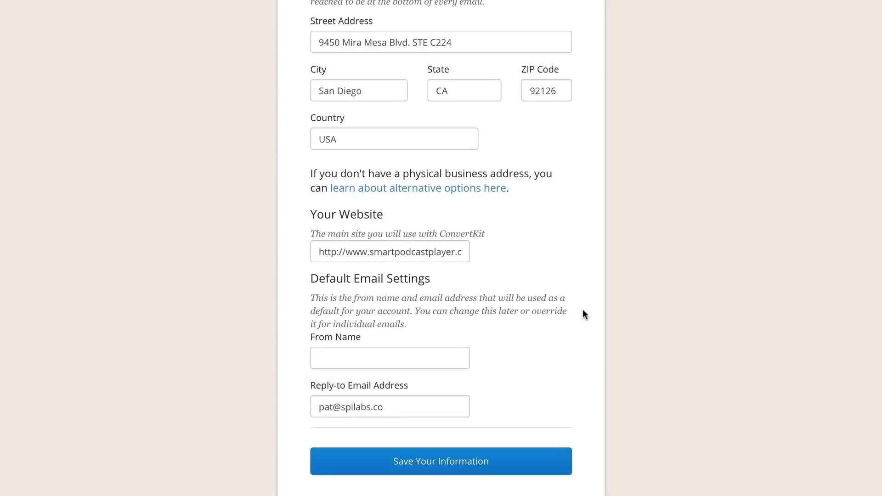
click(438, 357)
text(Pat Flynn)
click(429, 400)
click(421, 459)
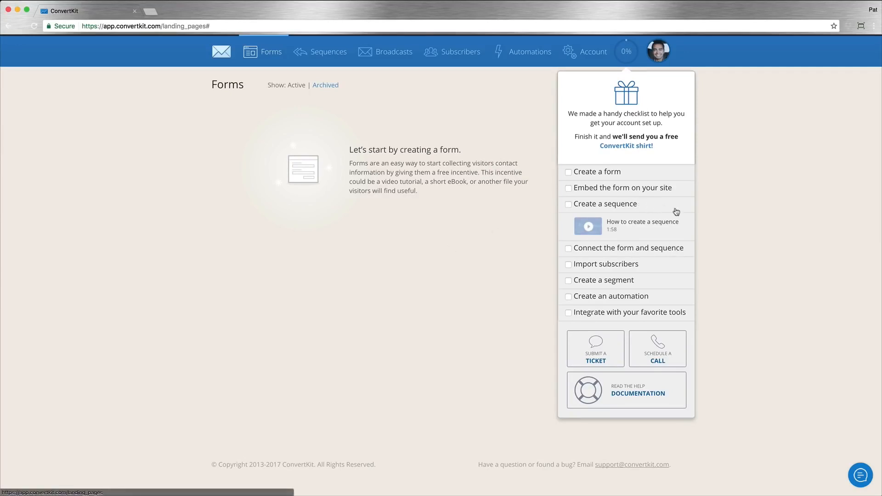
Step: Dismiss the setup checklist and create a new embeddable form in the minimal boxed style with an email field and Subscribe button
click(623, 51)
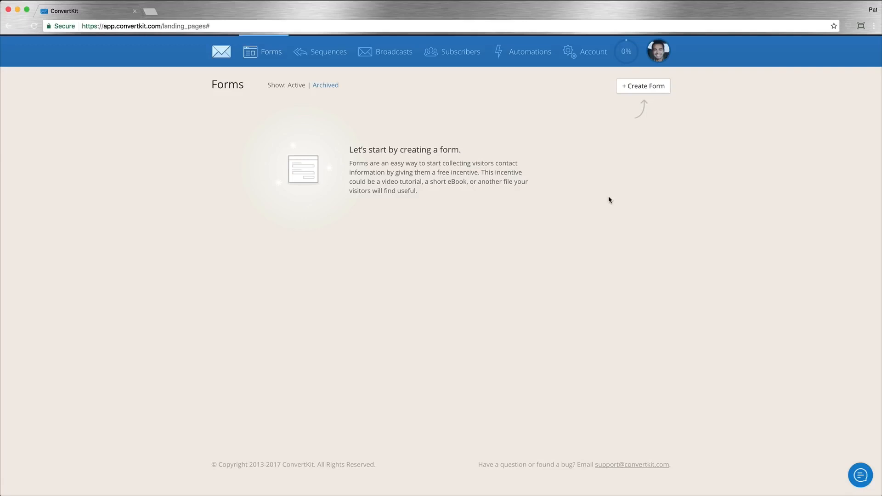
click(645, 87)
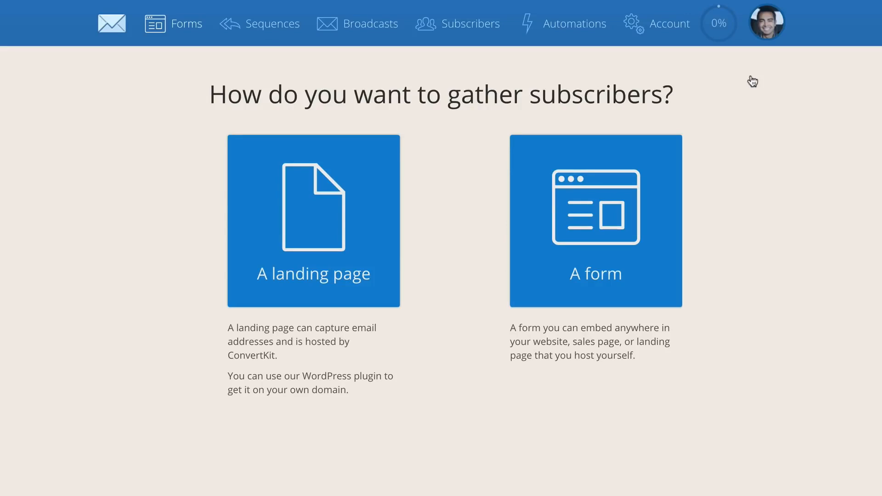
click(665, 207)
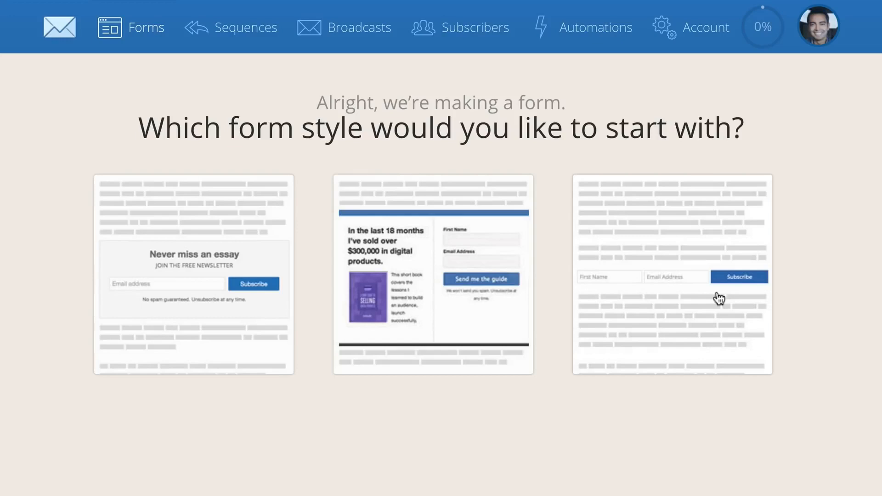
click(158, 342)
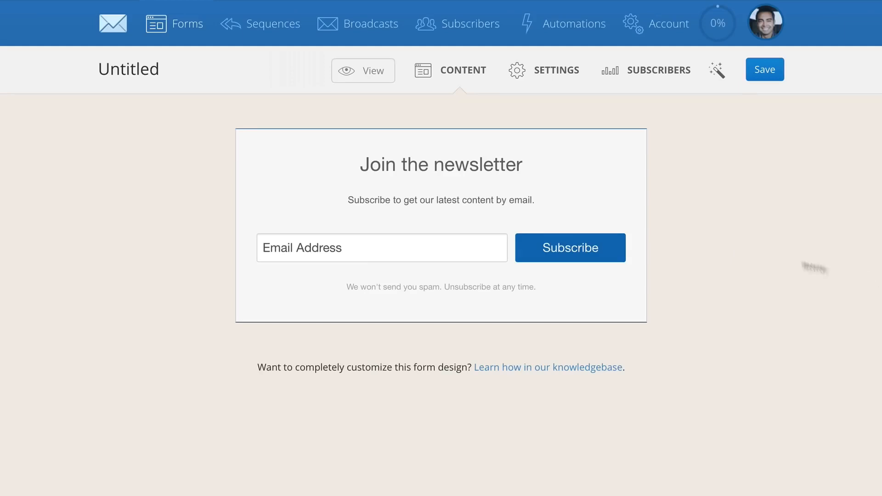
Step: Change the form's headline to "Get Your Free Gift!" and leave the description text as it is
triple_click(472, 168)
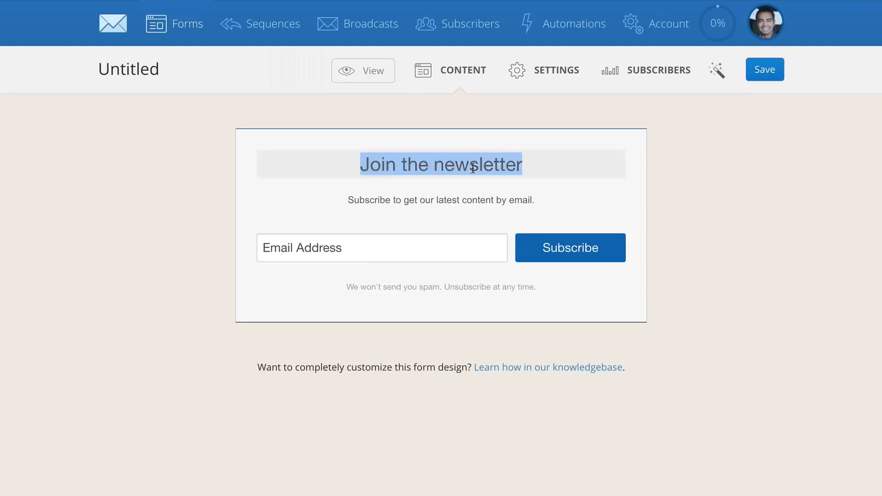
text(Get Your Free Gift!)
click(454, 200)
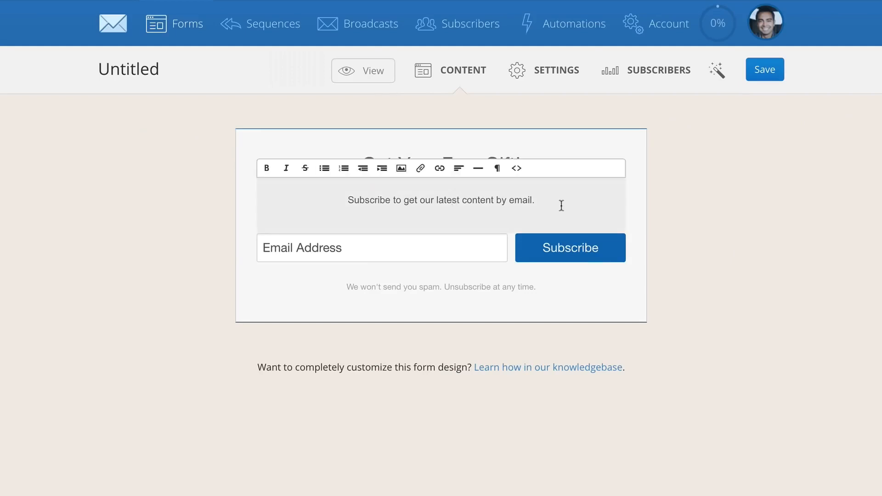
click(636, 285)
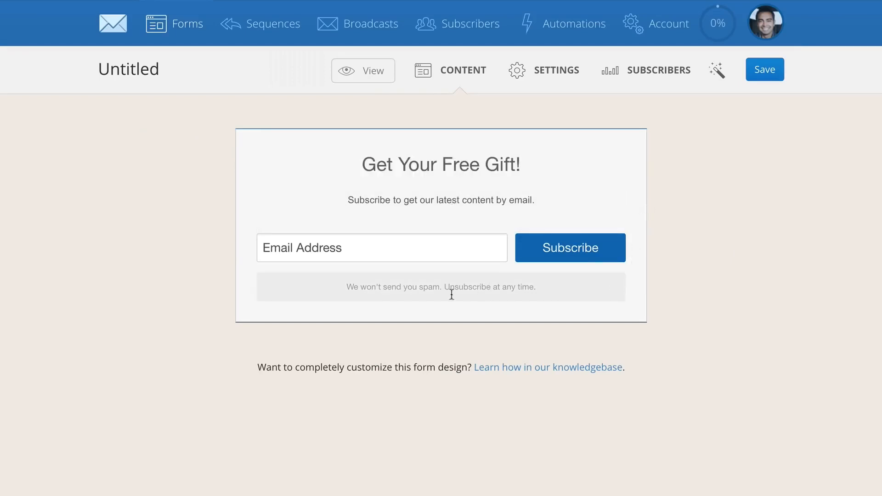
Step: Set the email field's placeholder to "Best Email Address" and the button label to "Get it now!"
click(369, 253)
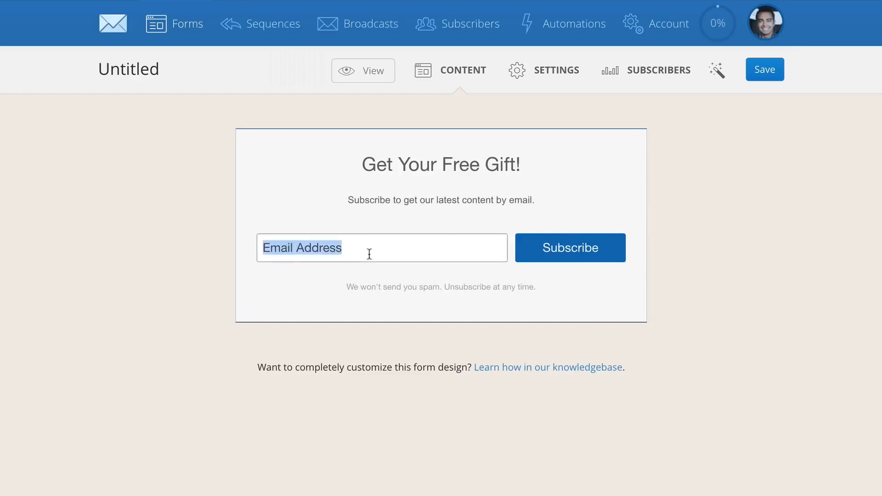
text(Best Y)
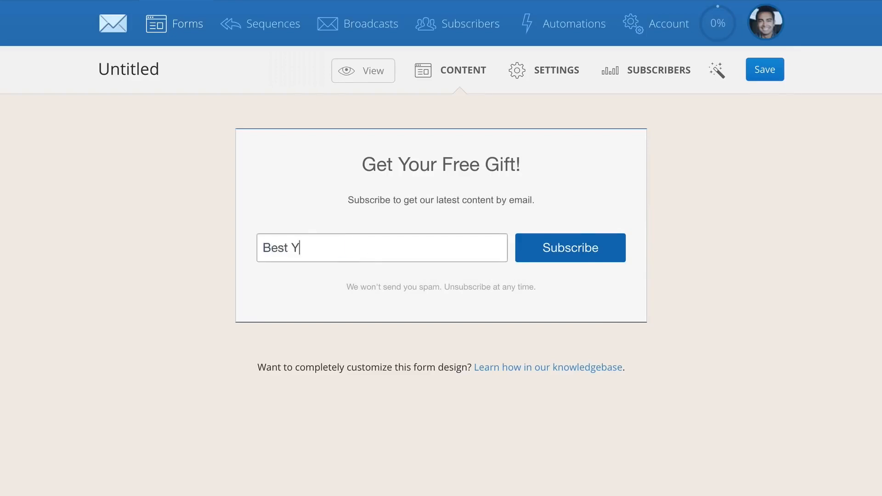
key(BackSpace)
text(Email Address)
double_click(561, 249)
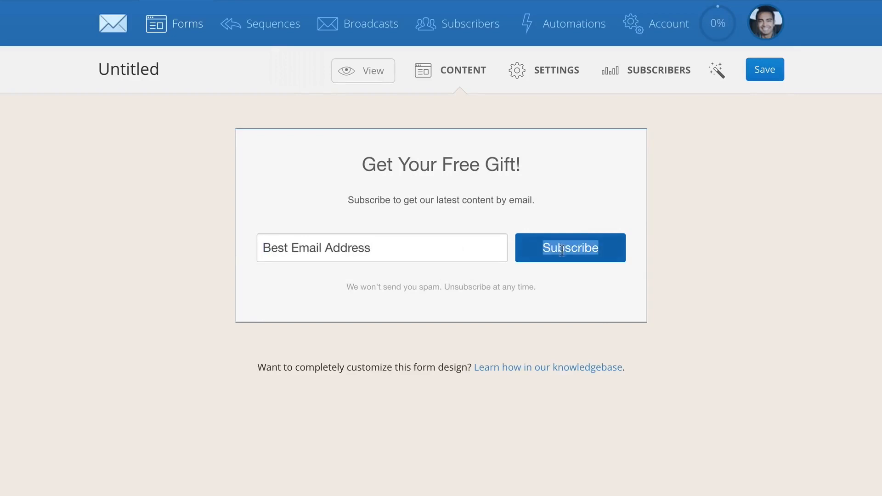
text(Get it now!)
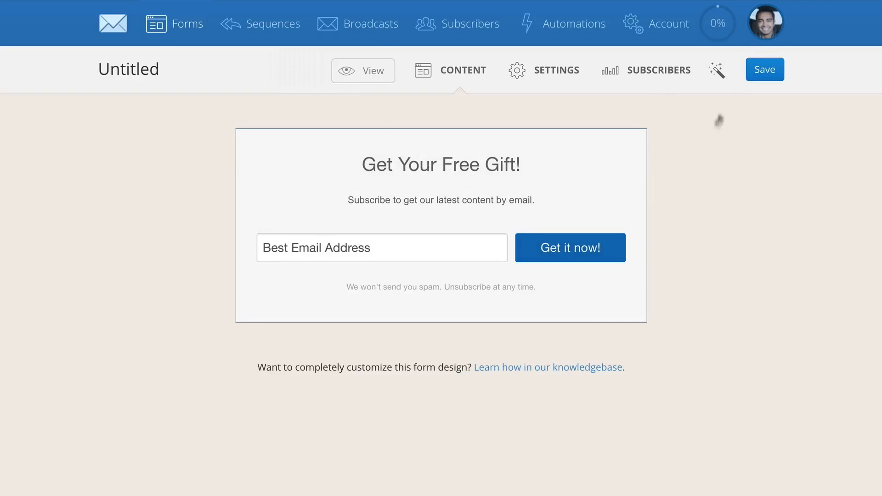
Step: Change the form's accent color to bright red and save the form
click(721, 76)
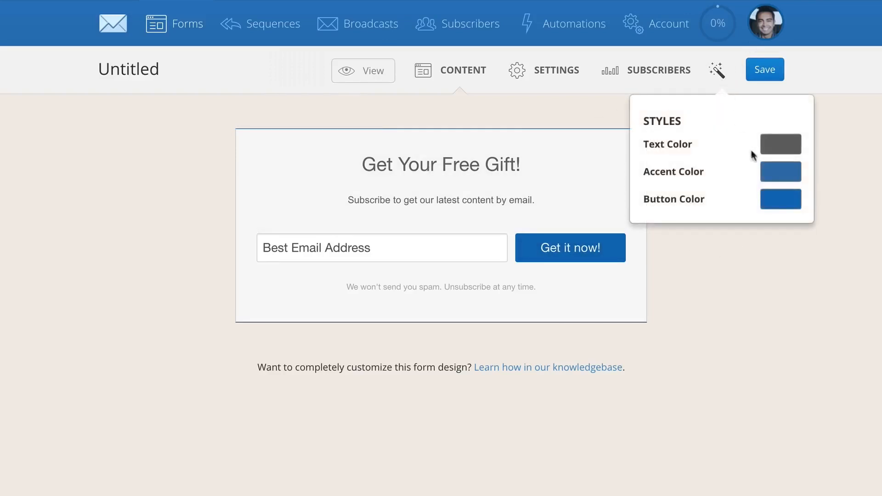
click(771, 173)
drag(767, 175, 767, 140)
click(744, 150)
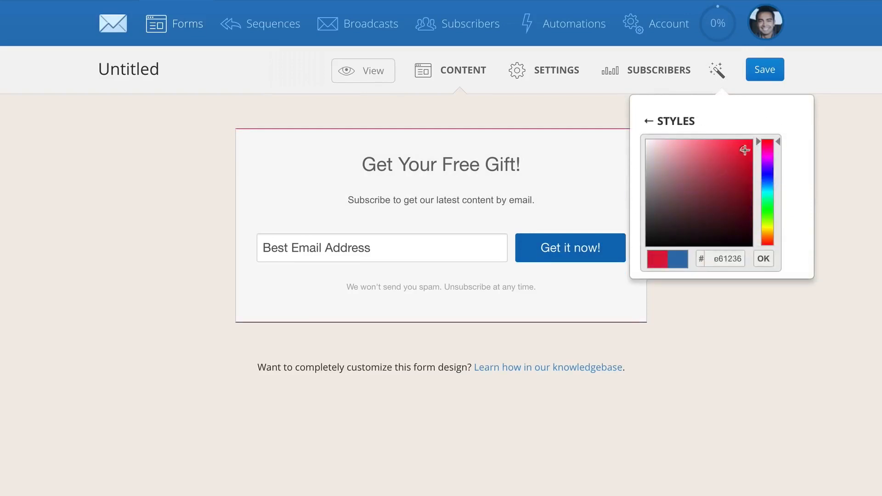
click(764, 258)
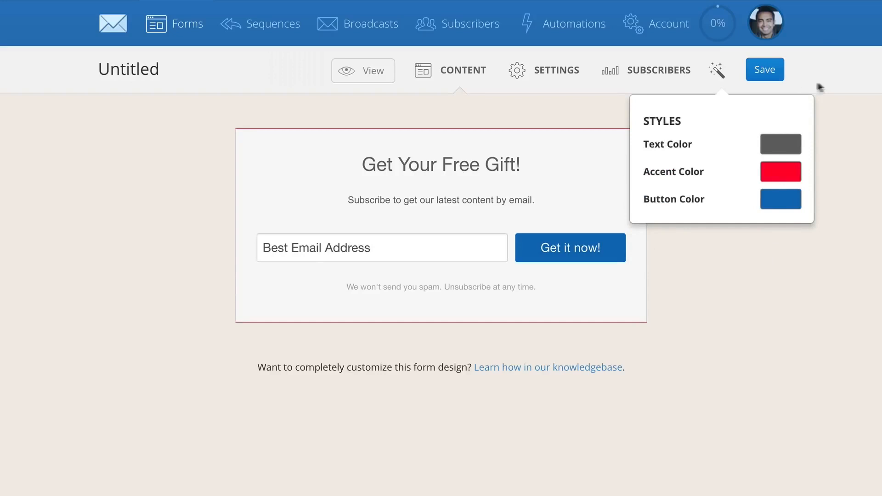
click(771, 73)
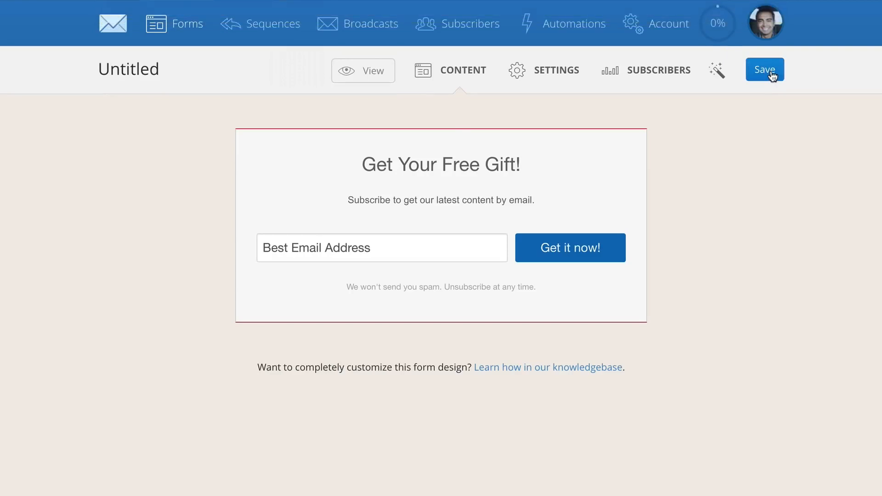
Step: Name the form "Primary Offer on About Page" in its main settings
click(557, 74)
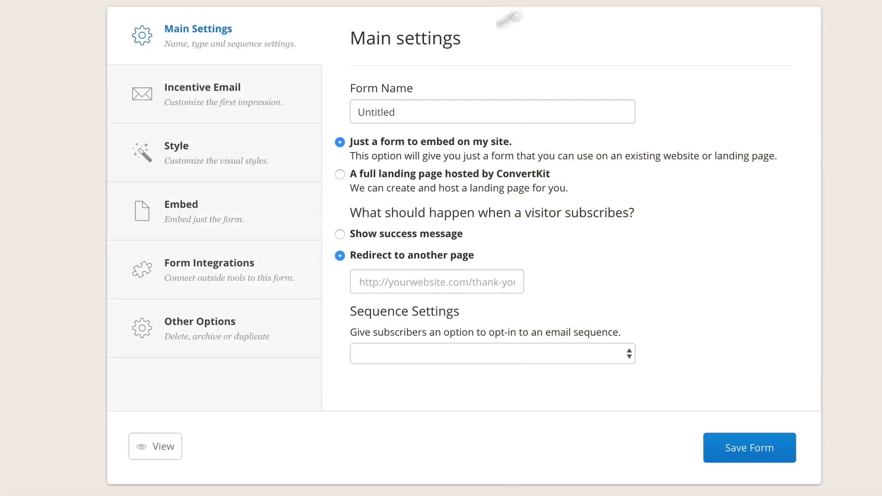
double_click(467, 115)
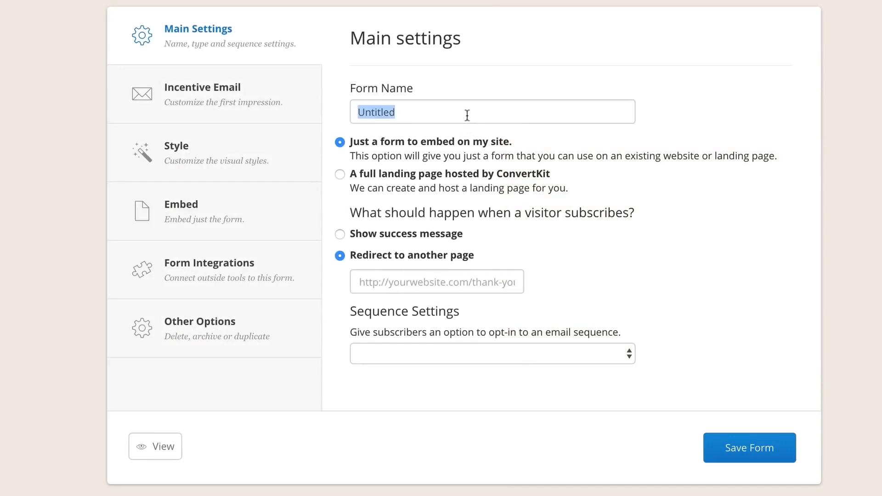
text(Primary Offer on About Page)
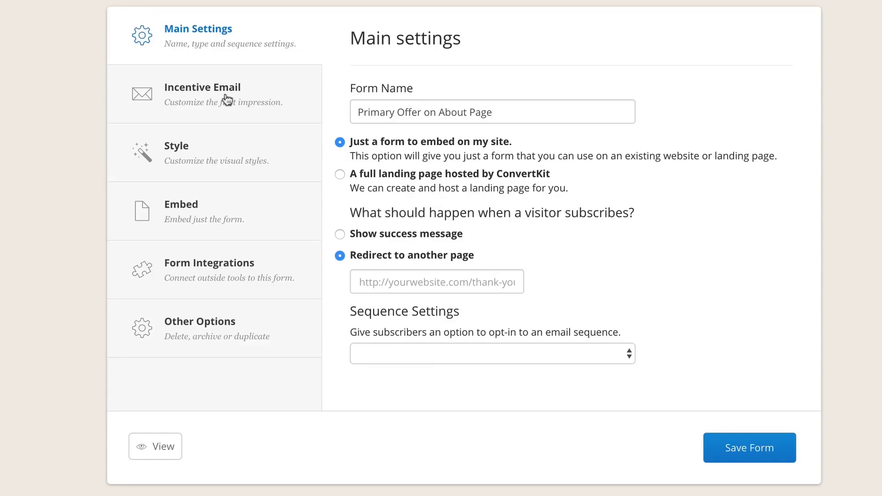
Step: Look through the form's style, other options and integrations settings, and return to the main settings
click(222, 163)
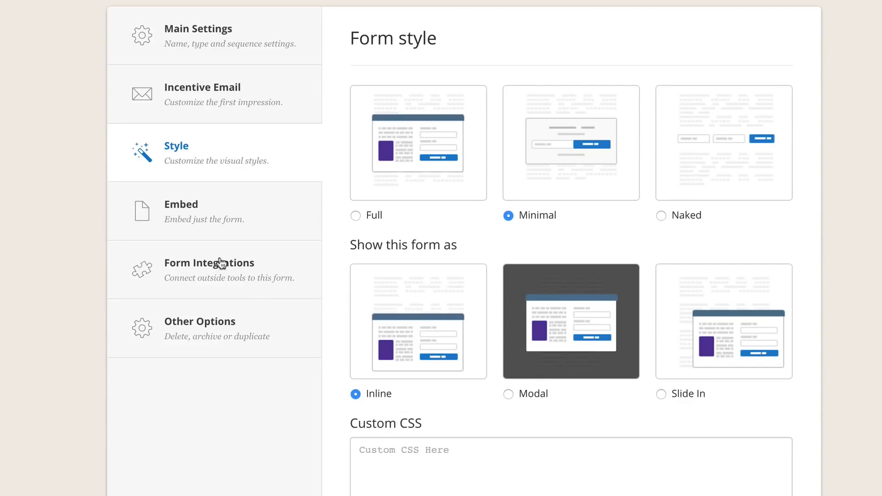
click(228, 343)
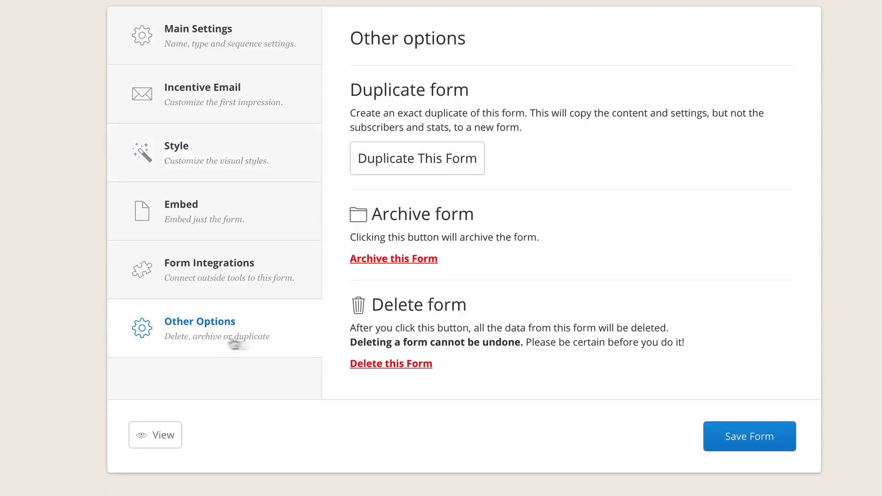
click(259, 293)
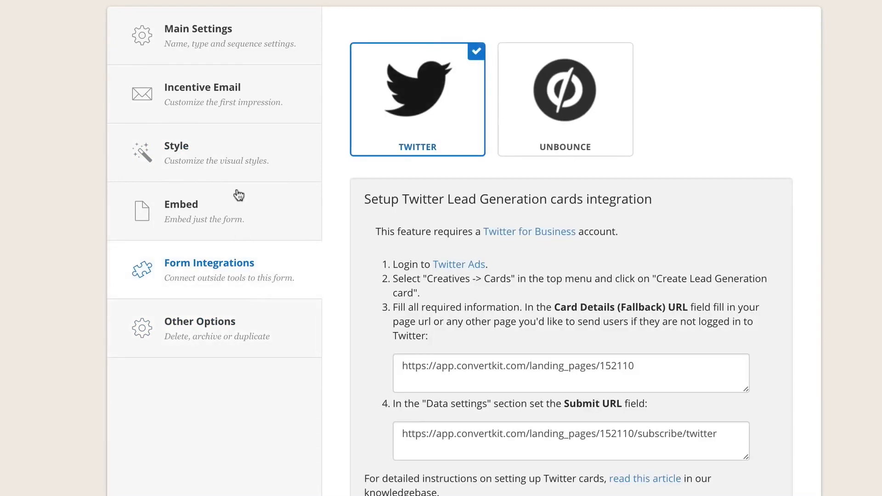
click(223, 47)
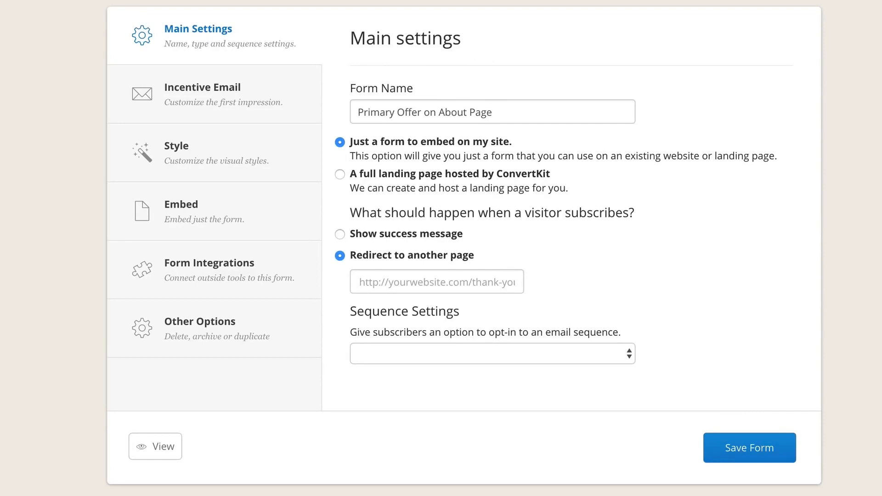
Step: Reopen the "Primary Offer on About Page" form from the forms list and show its embed settings
click(269, 26)
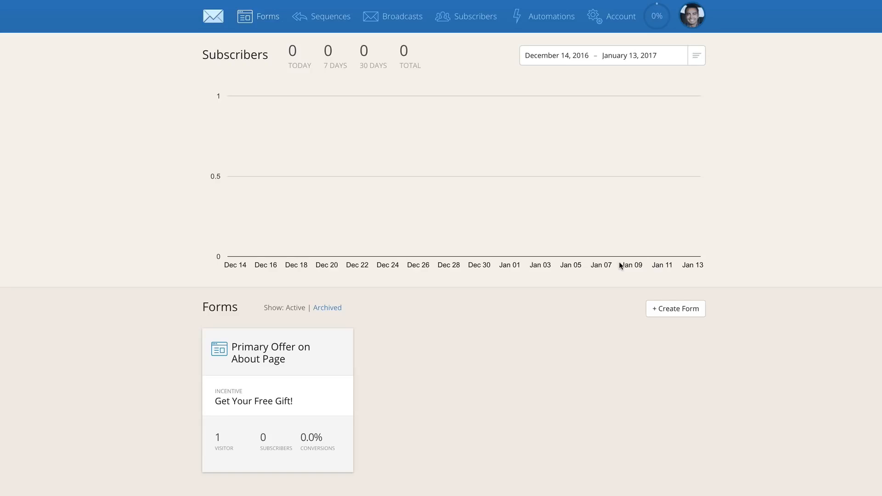
click(684, 310)
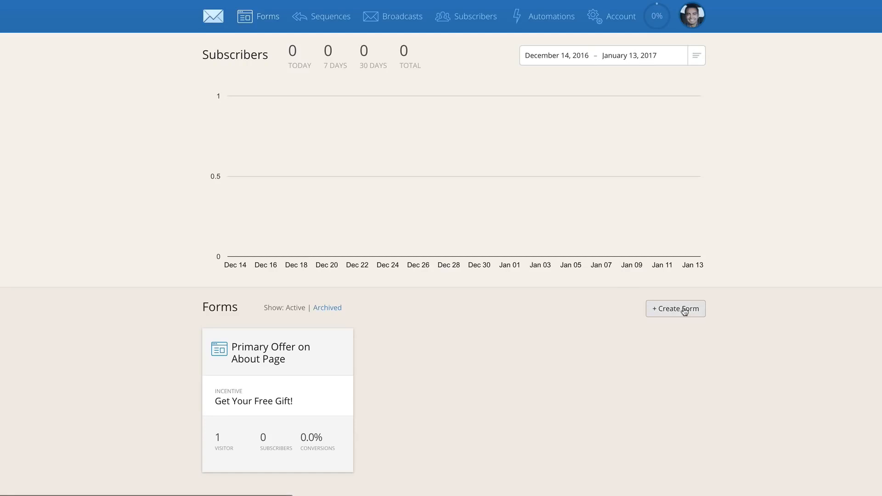
click(330, 387)
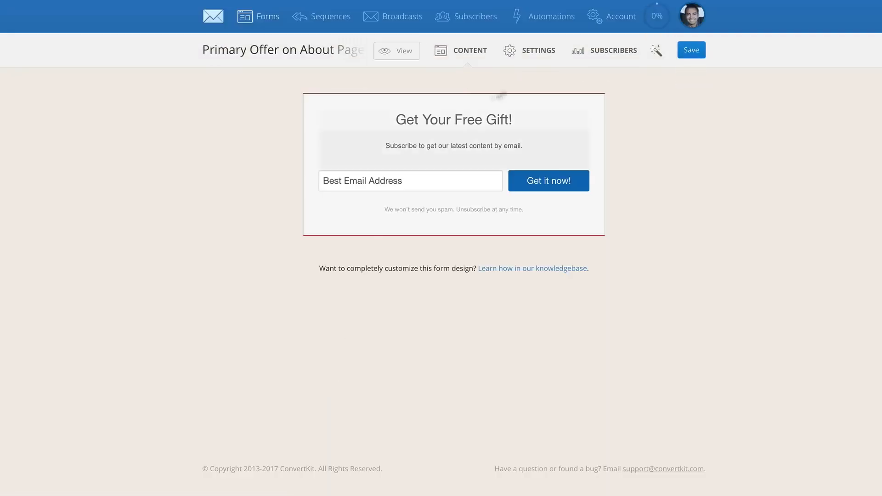
click(548, 51)
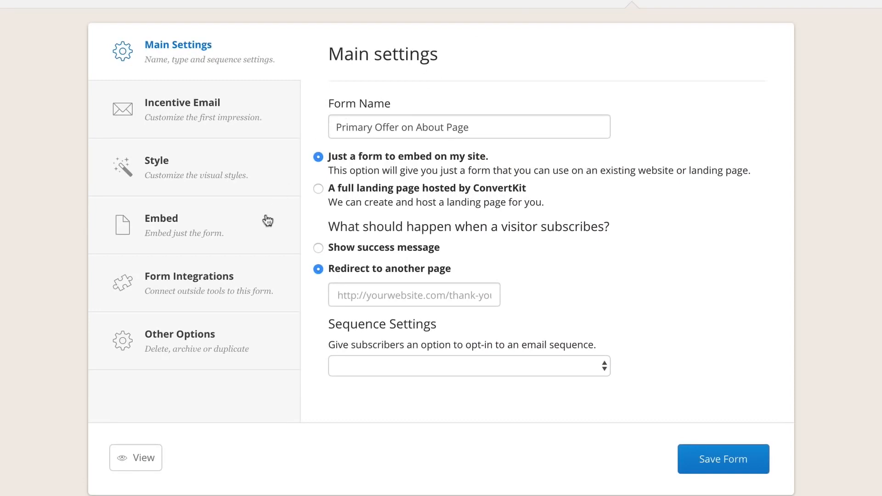
click(267, 220)
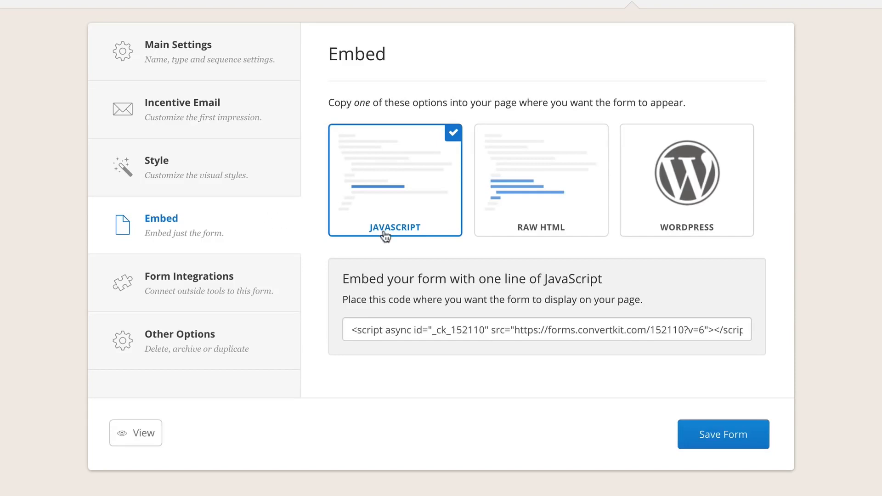
Step: Examine the form's JavaScript embed line, raw HTML code and WordPress shortcode
click(351, 329)
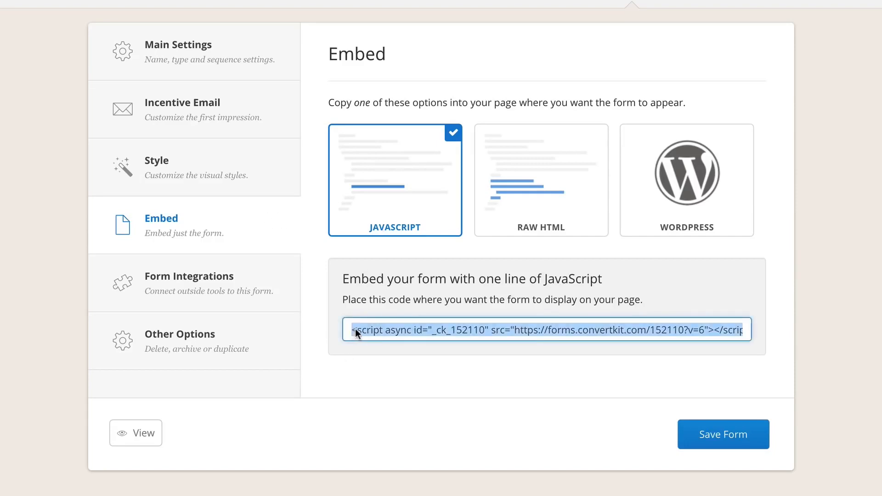
click(513, 192)
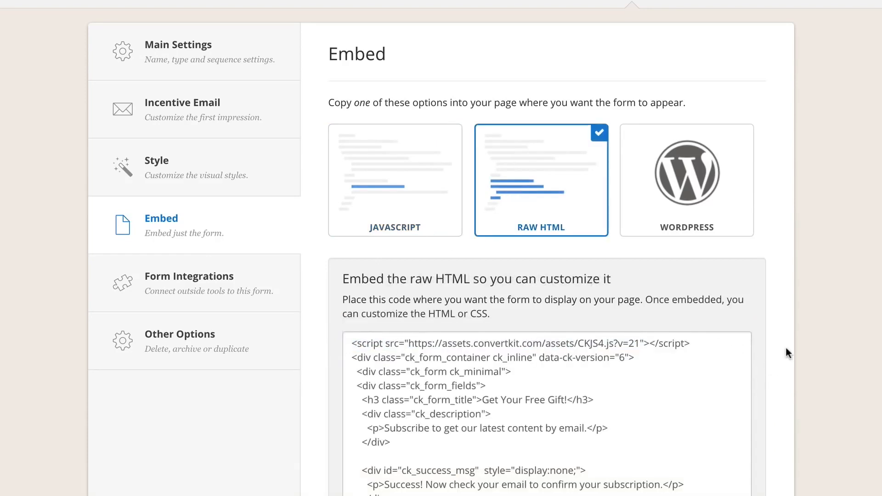
scroll(786, 349, down, 4)
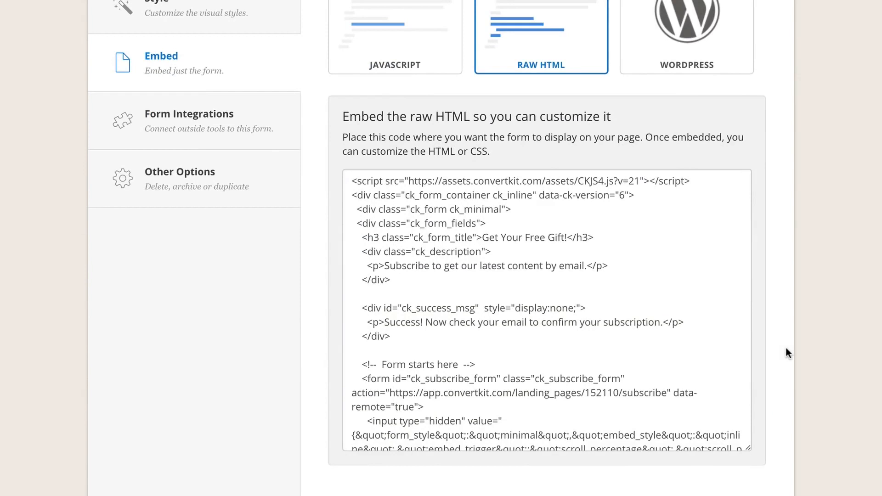
click(705, 56)
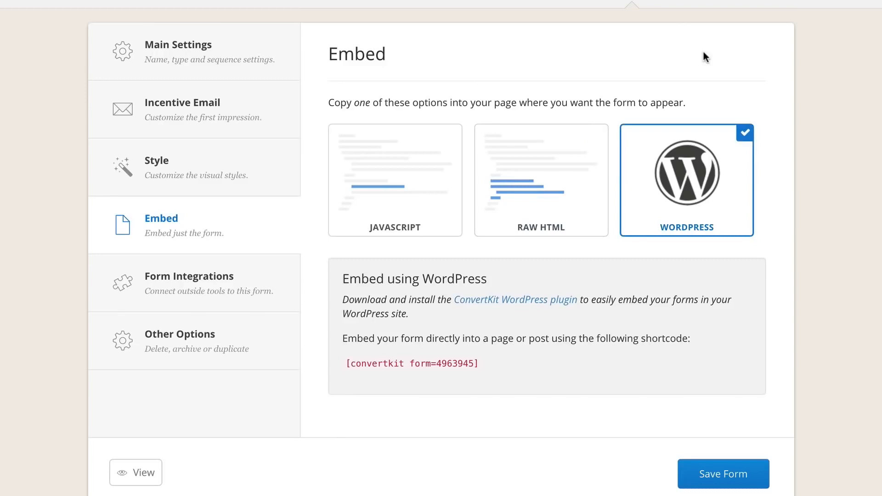